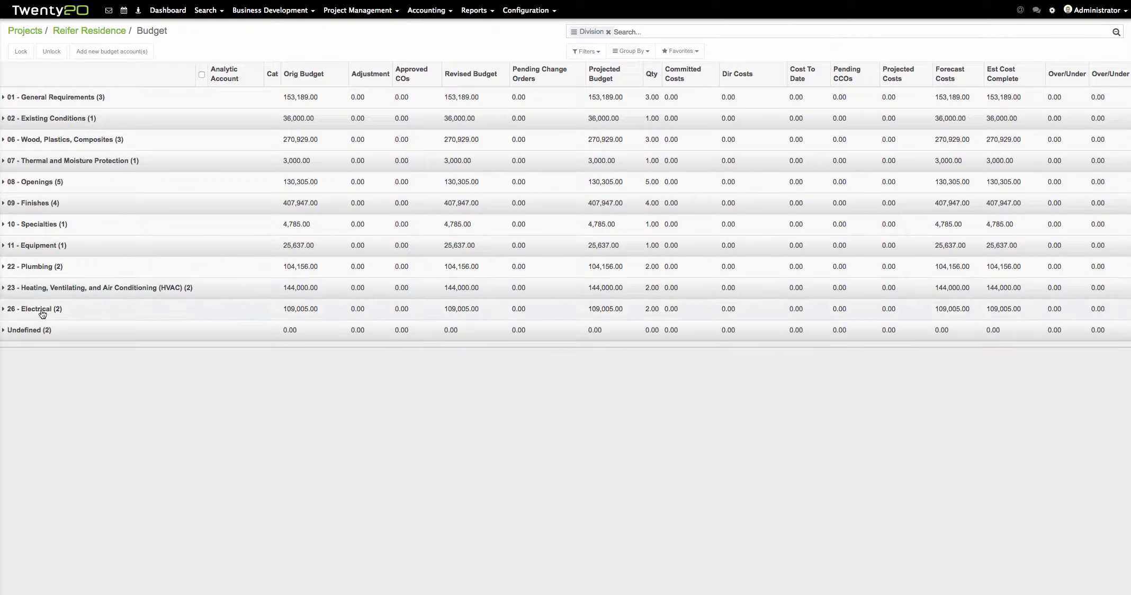
Step: Start a new commitment from the 02-4100-00 Demolition budget line under the Existing Conditions division
{"action": "left_click", "coordinate": [5, 183]}
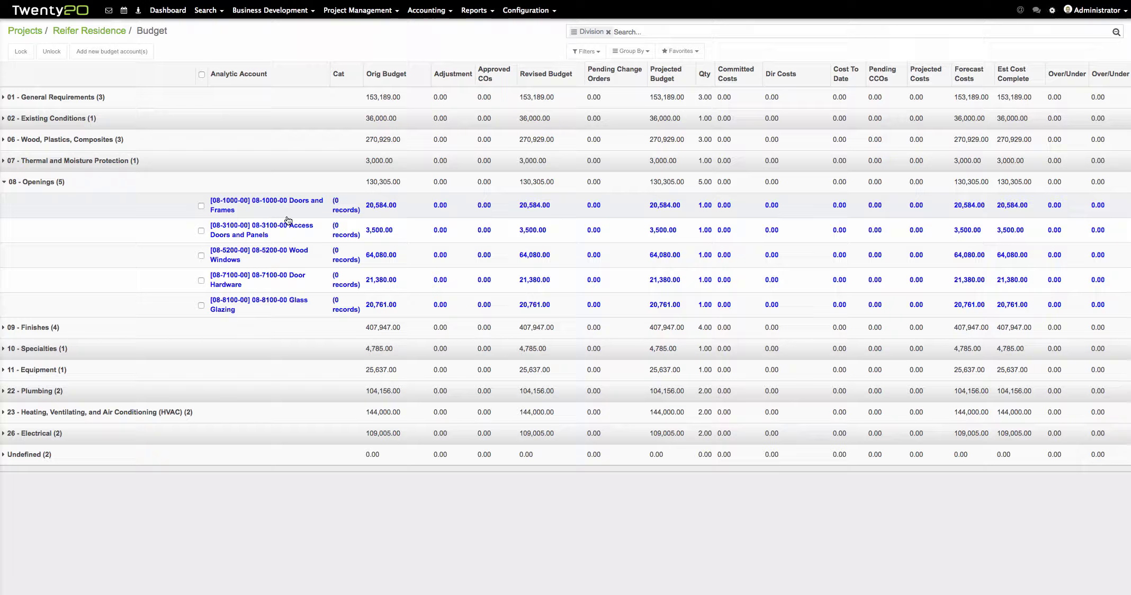
{"action": "left_click", "coordinate": [4, 183]}
{"action": "left_click", "coordinate": [4, 119]}
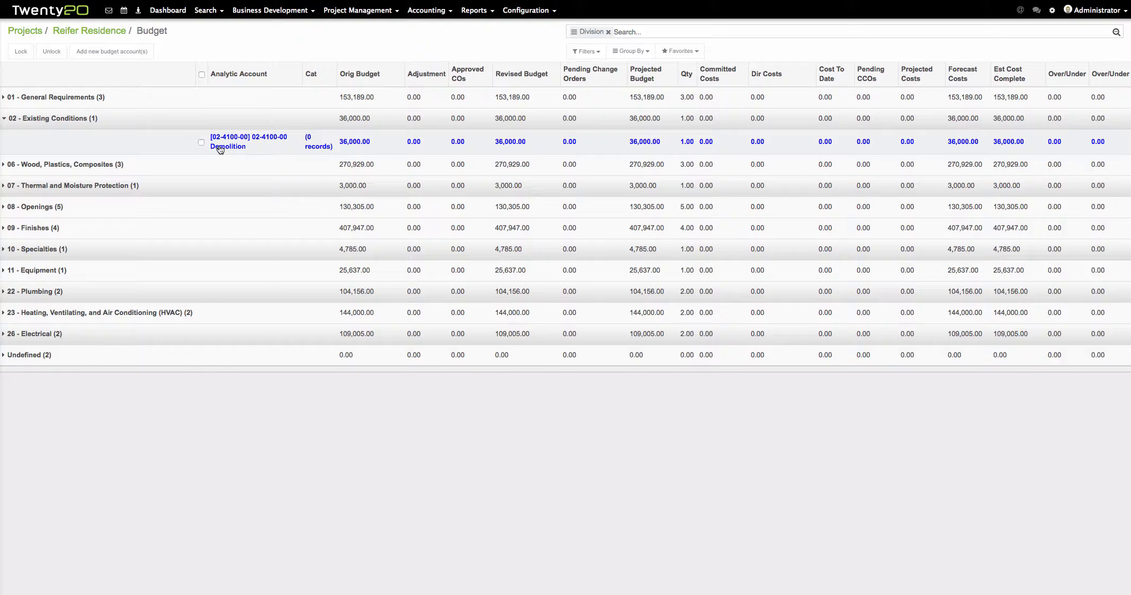
{"action": "left_click", "coordinate": [202, 143]}
{"action": "left_click", "coordinate": [555, 56]}
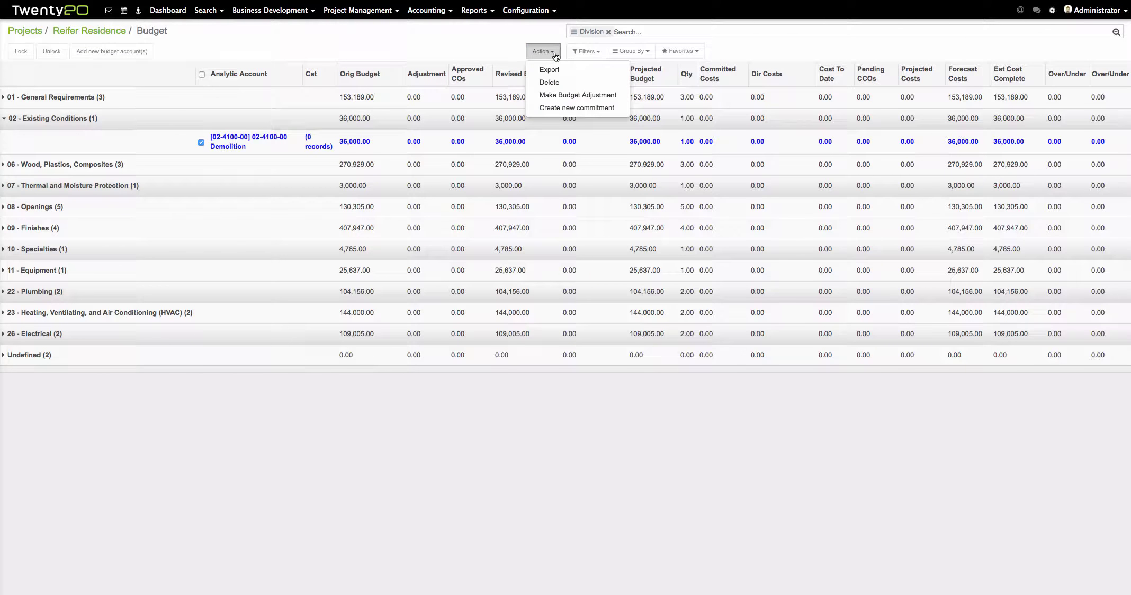
{"action": "left_click", "coordinate": [564, 113]}
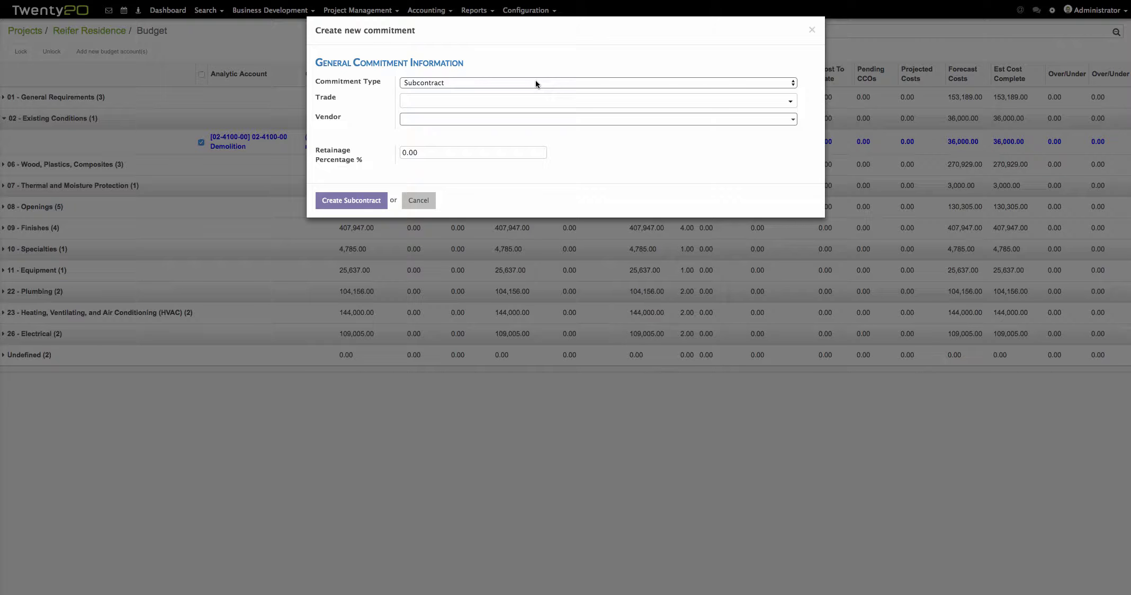
Step: Try to find a vendor for the subcontract by filtering on the Demolition trade, and clear the trade
{"action": "left_click", "coordinate": [459, 102]}
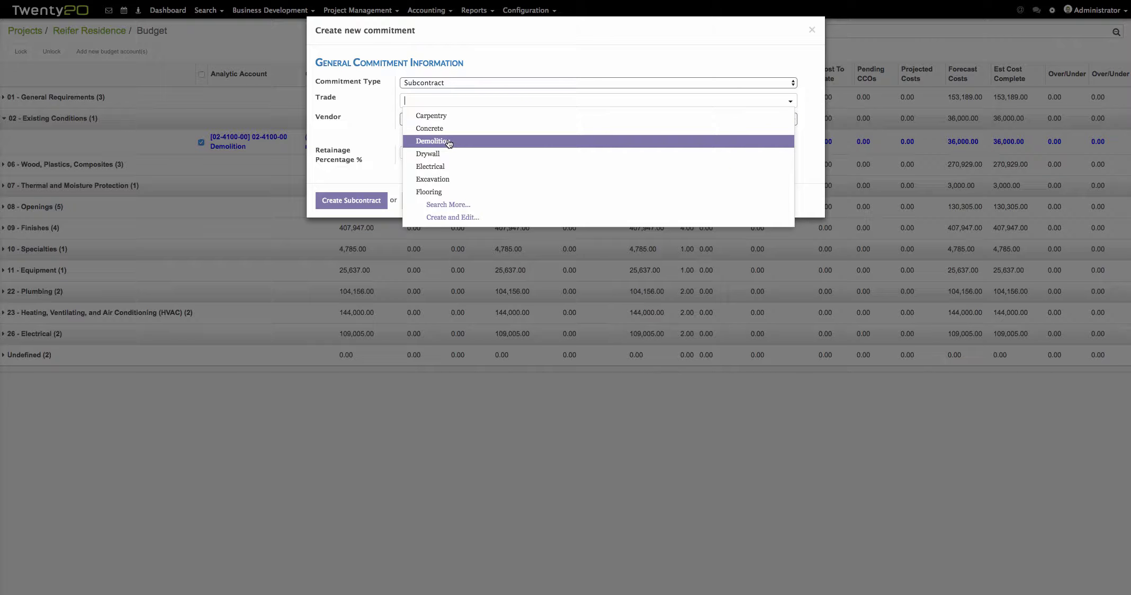
{"action": "left_click", "coordinate": [448, 142]}
{"action": "left_click", "coordinate": [448, 121]}
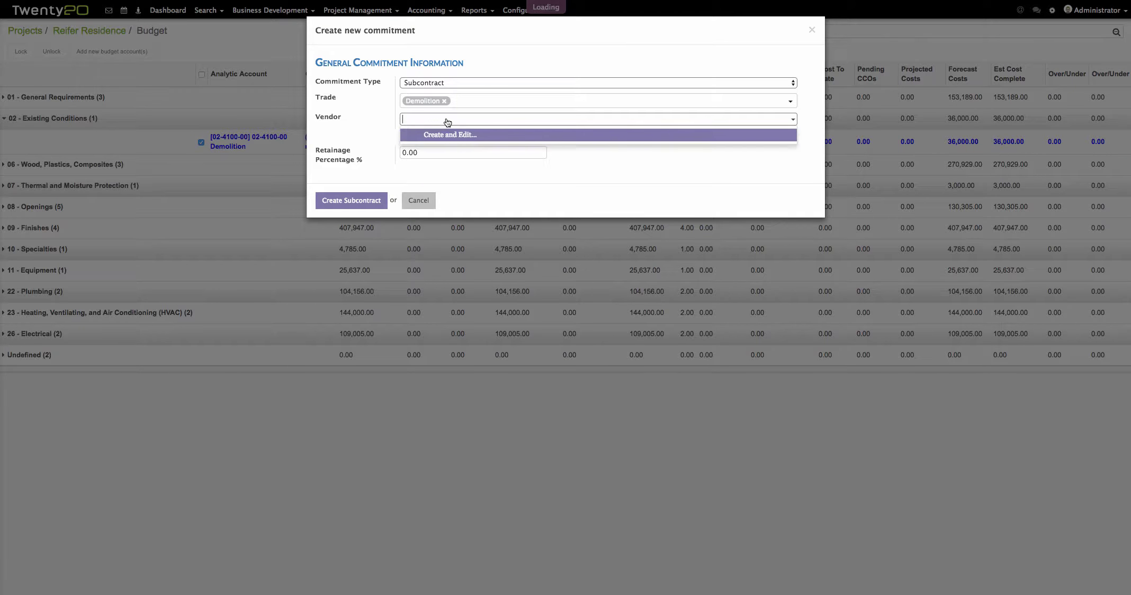
{"action": "left_click", "coordinate": [445, 147]}
{"action": "left_click", "coordinate": [445, 122]}
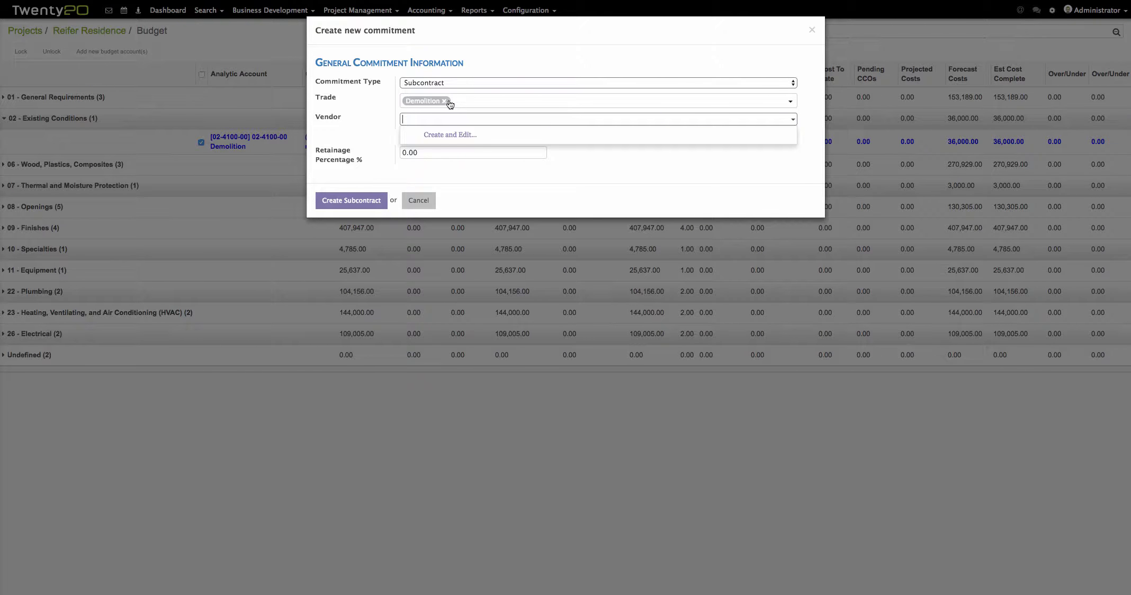
{"action": "left_click", "coordinate": [445, 102]}
Step: Search vendors for demo, choose Alba Carting & Demolition, set the retainage percentage to 10, and create the subcontract
{"action": "left_click", "coordinate": [441, 121]}
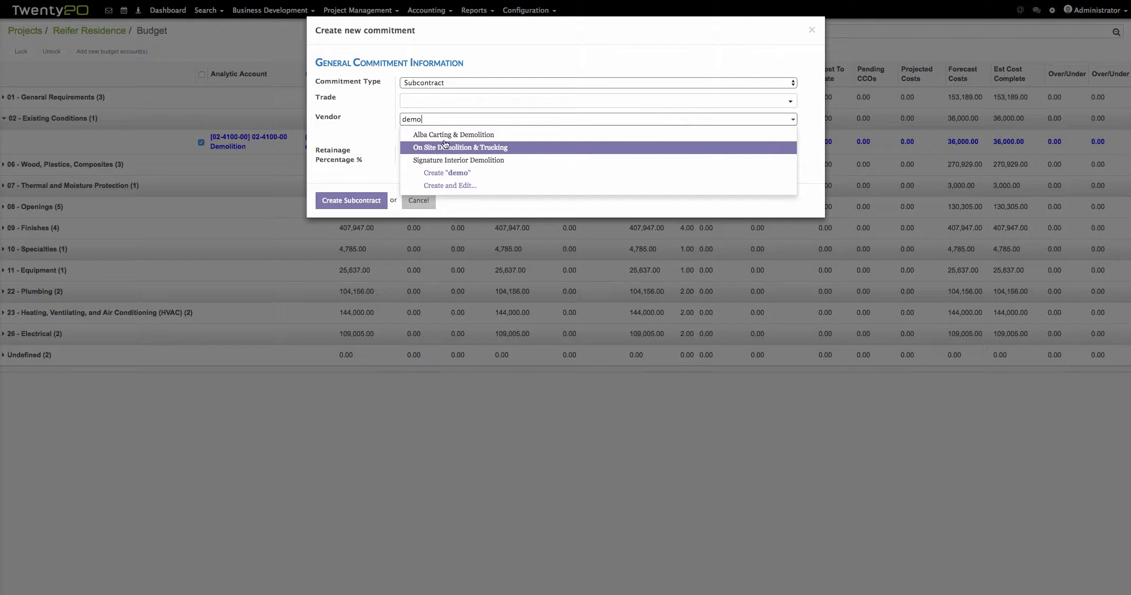
{"action": "left_click", "coordinate": [464, 136]}
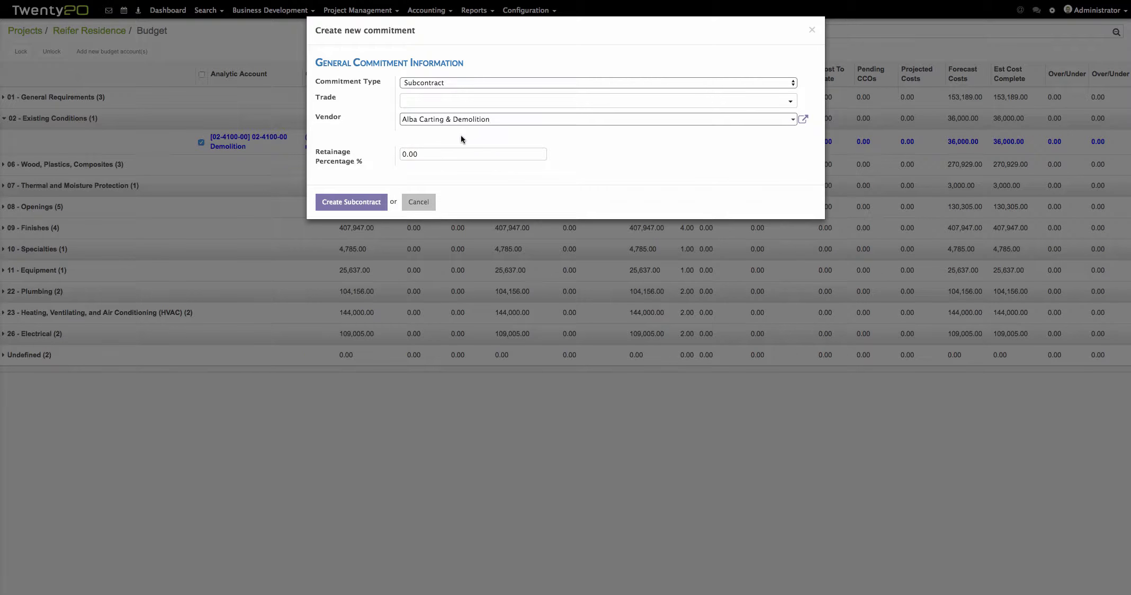
{"action": "key", "text": "Tab"}
{"action": "type", "text": "10"}
{"action": "left_click", "coordinate": [352, 204]}
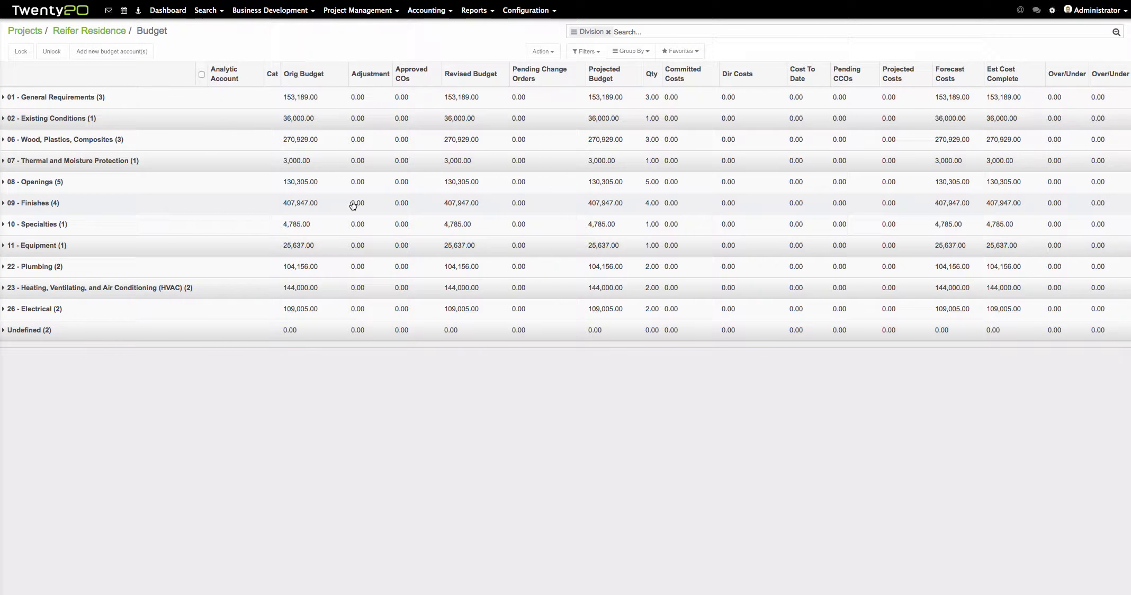
Step: Open the Alba Carting & Demolition subcontract from the Reifer Residence group in the subcontracts list
{"action": "left_click", "coordinate": [426, 12]}
{"action": "left_click", "coordinate": [441, 161]}
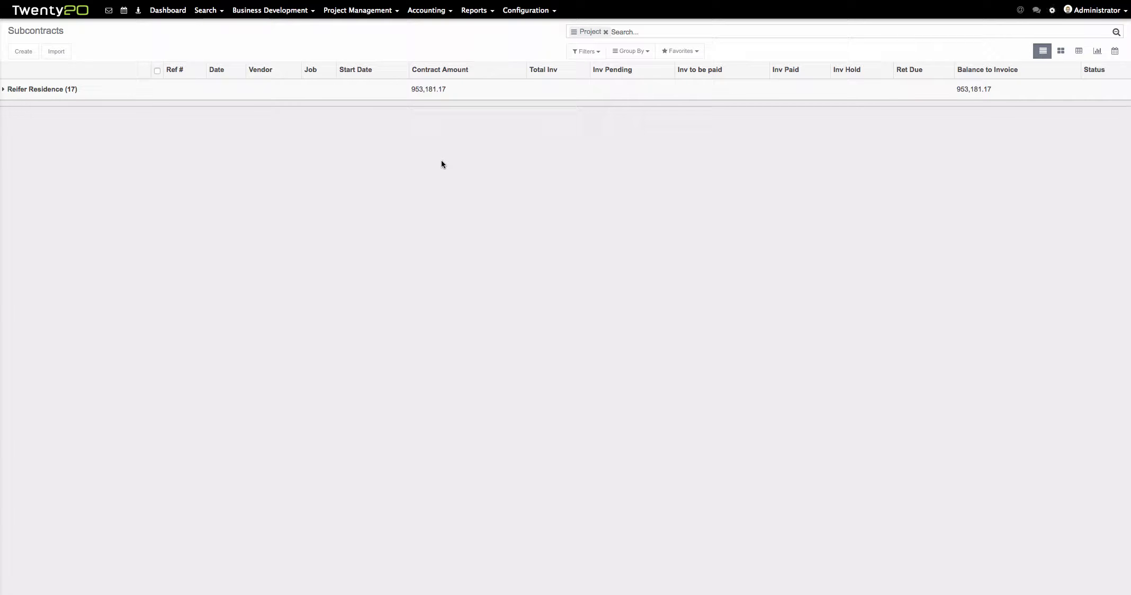
{"action": "left_click", "coordinate": [26, 90]}
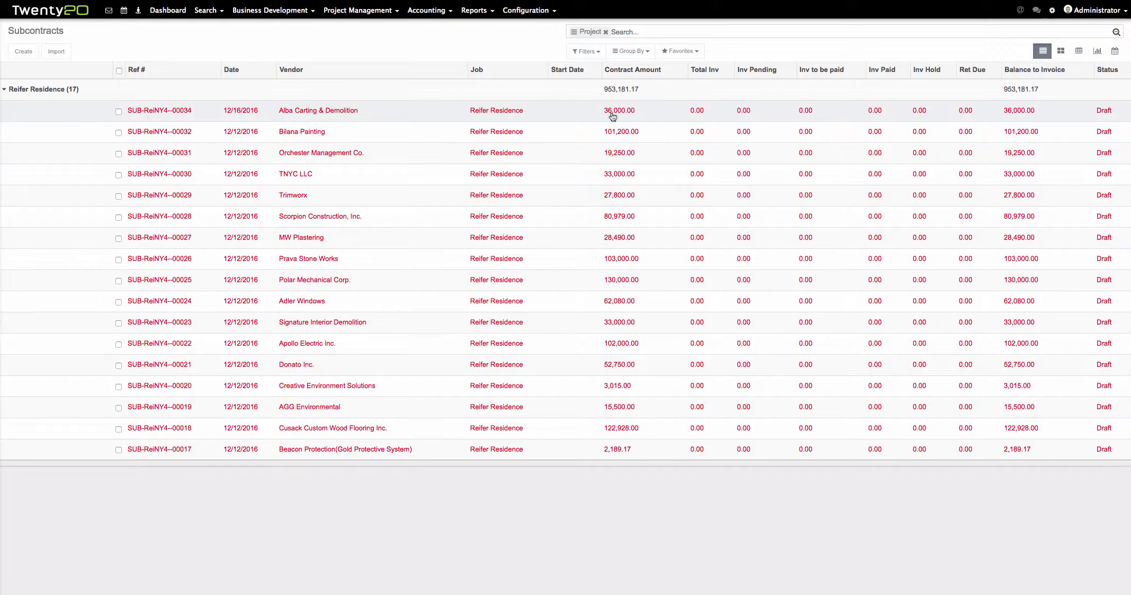
{"action": "left_click", "coordinate": [298, 111]}
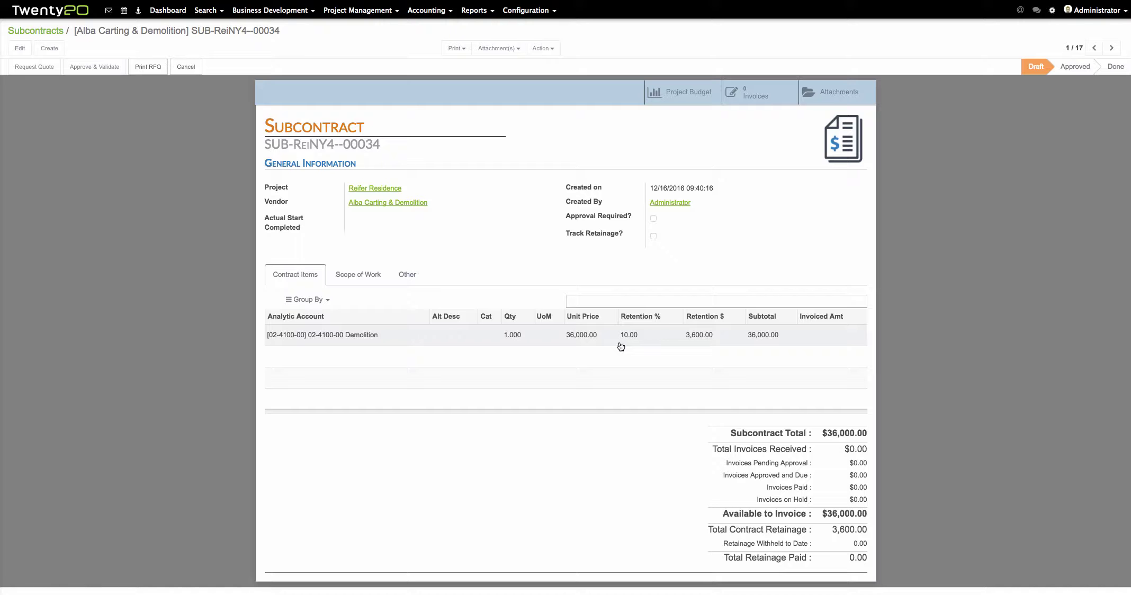
Step: Set the unit price of the subcontract's Demolition item to 31000 and save the record
{"action": "left_click", "coordinate": [19, 49]}
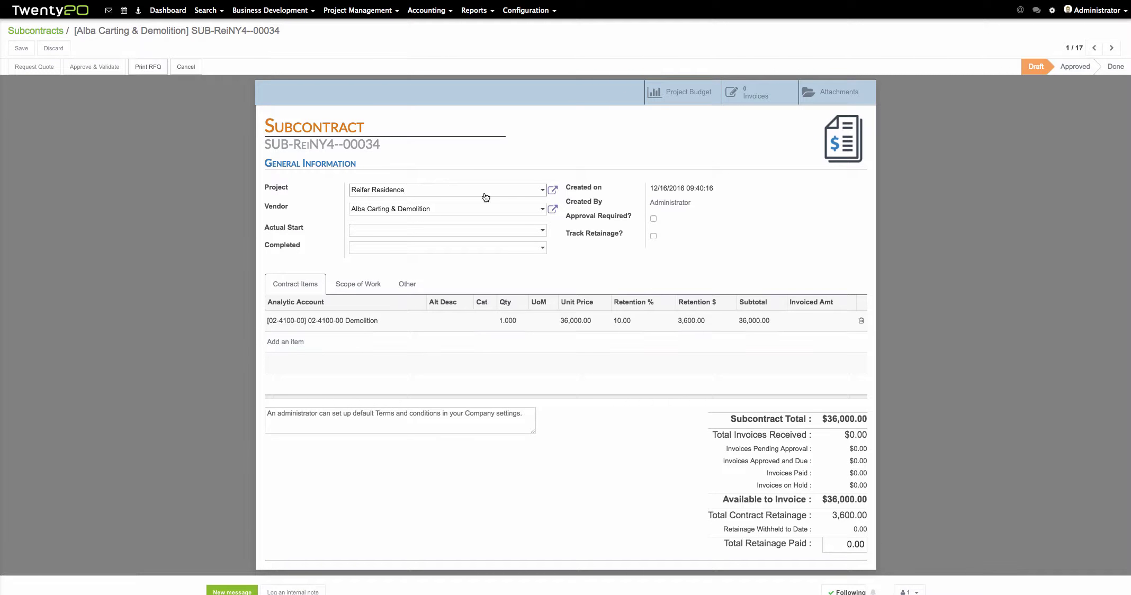
{"action": "left_click", "coordinate": [576, 319]}
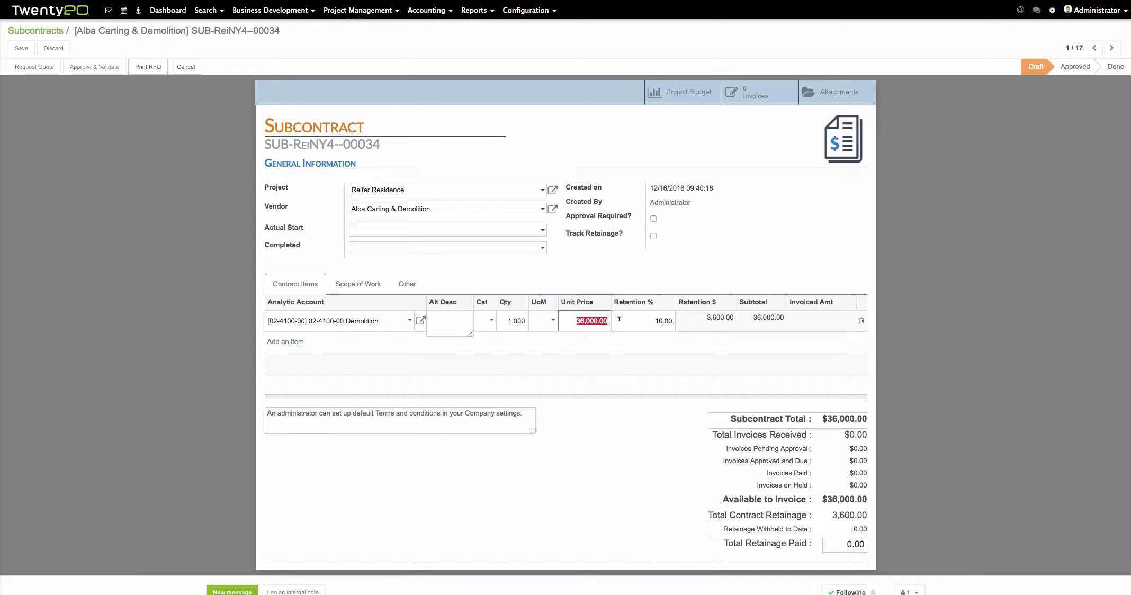
{"action": "type", "text": "31000"}
{"action": "key", "text": "Tab"}
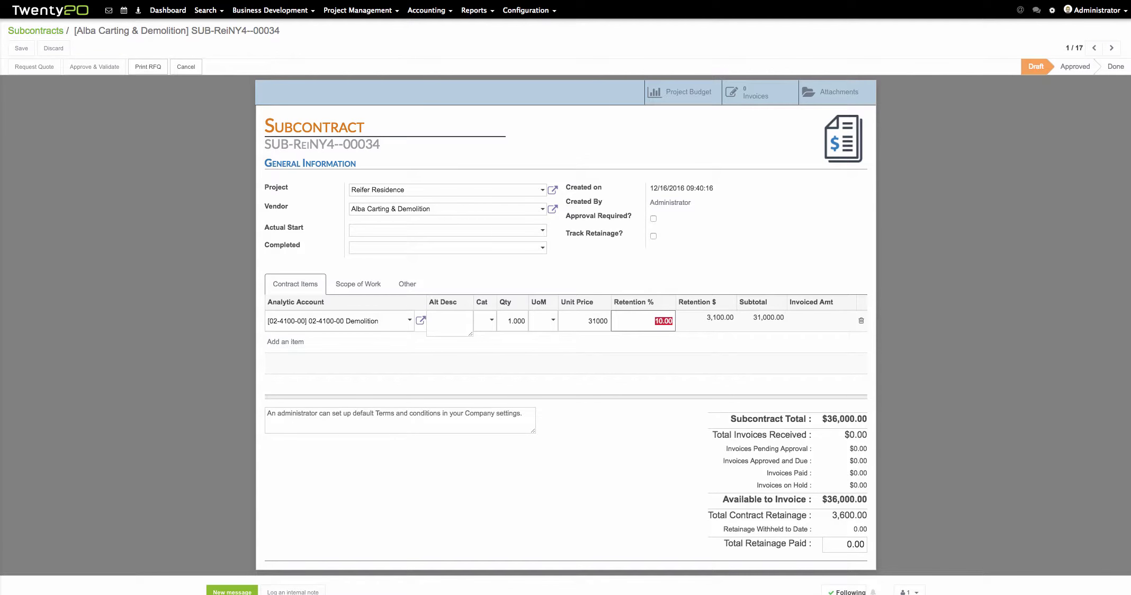
{"action": "left_click", "coordinate": [609, 147]}
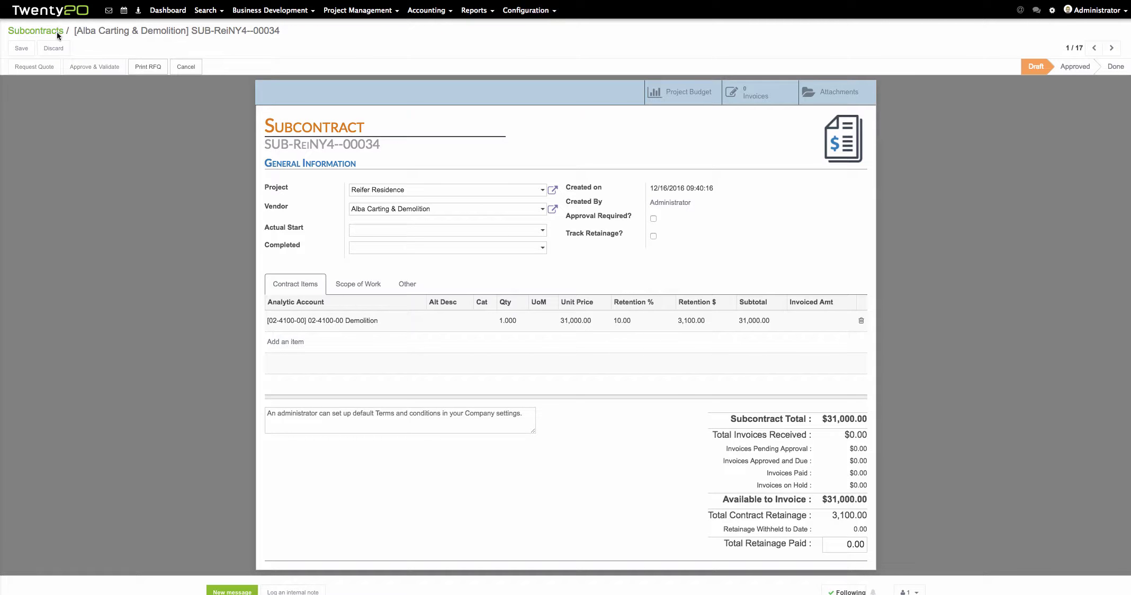
{"action": "left_click", "coordinate": [24, 47]}
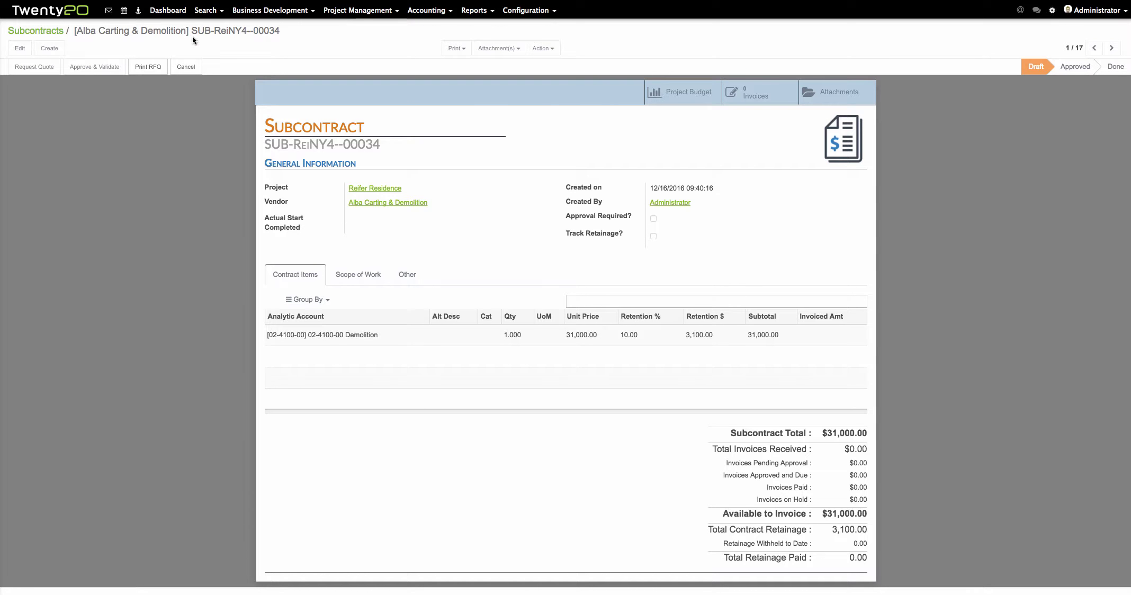
Step: Cancel the Alba Carting & Demolition subcontract and delete it
{"action": "left_click", "coordinate": [186, 67]}
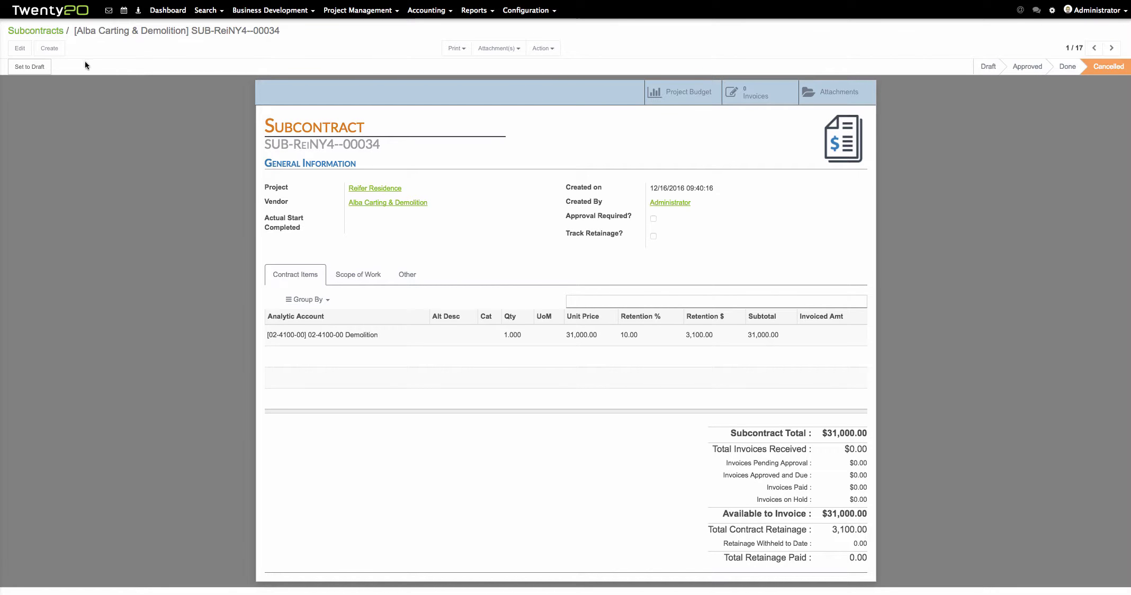
{"action": "left_click", "coordinate": [542, 48]}
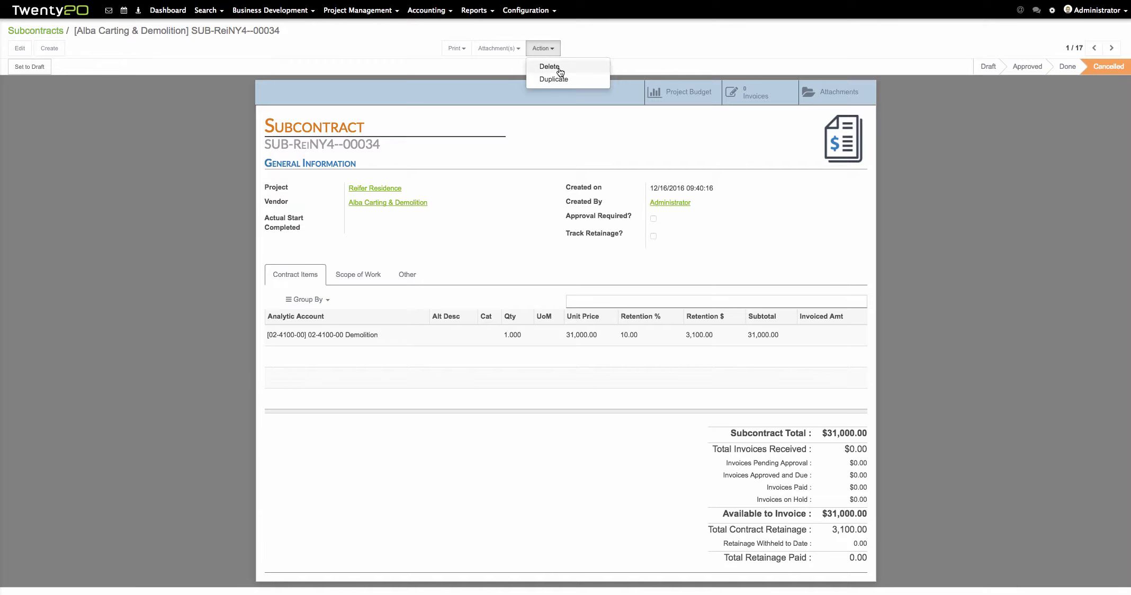
{"action": "left_click", "coordinate": [560, 69]}
{"action": "left_click", "coordinate": [717, 170]}
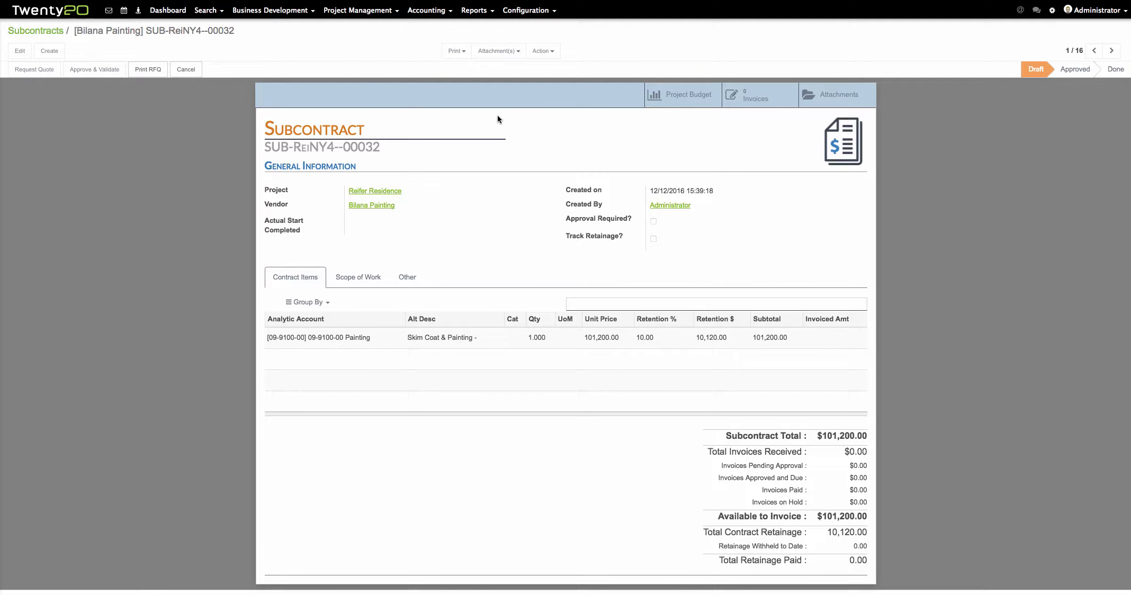
Step: Create a new subcontract from the subcontracts list and assign it to the Reifer Residence project
{"action": "left_click", "coordinate": [423, 12]}
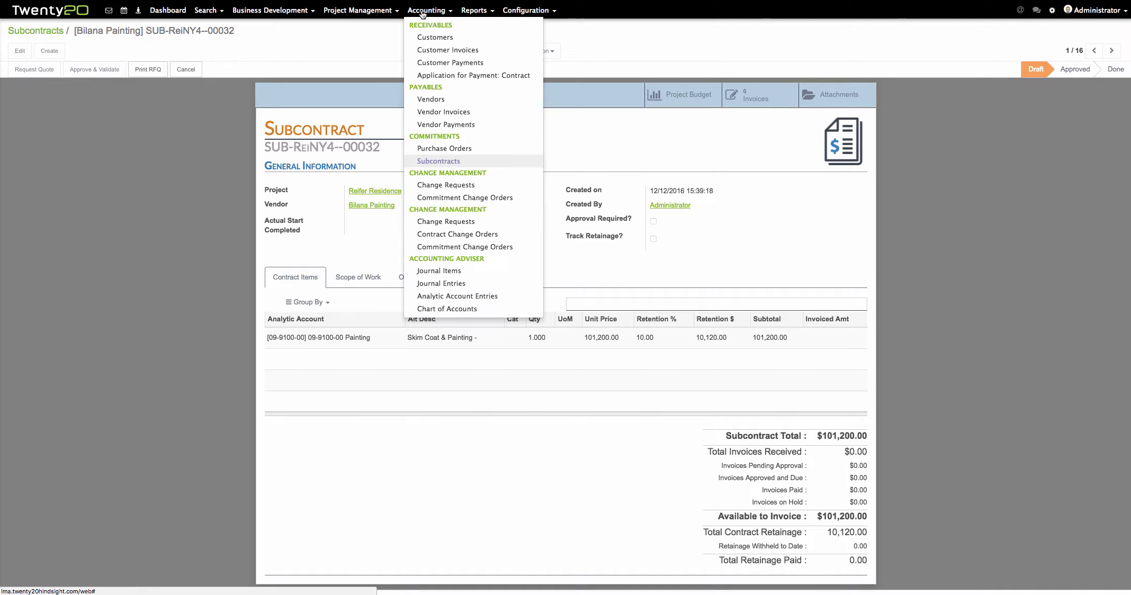
{"action": "left_click", "coordinate": [451, 162]}
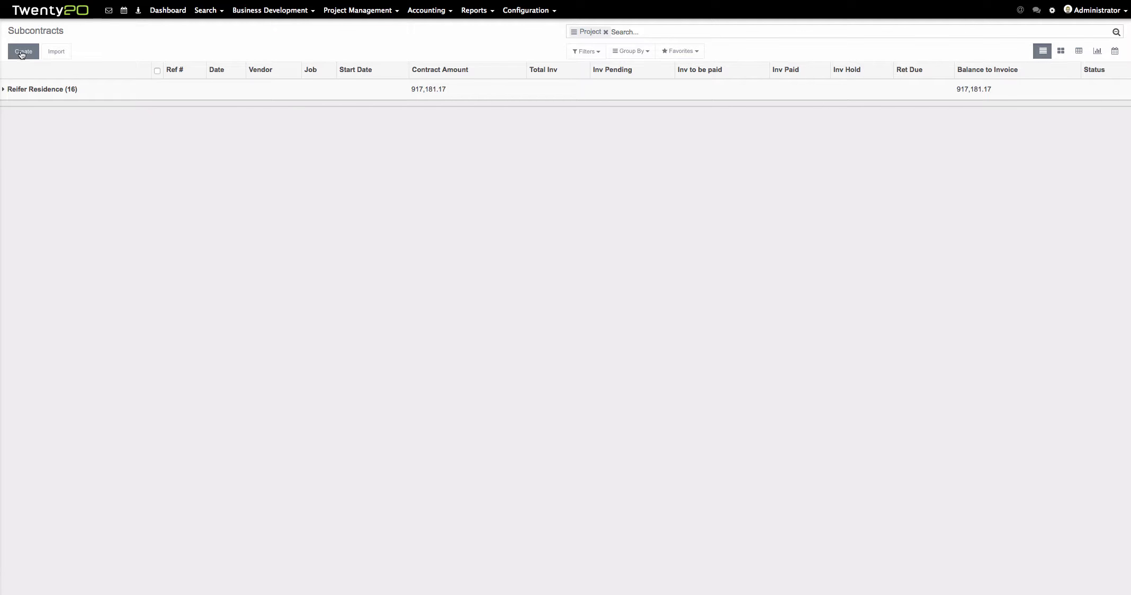
{"action": "left_click", "coordinate": [26, 53]}
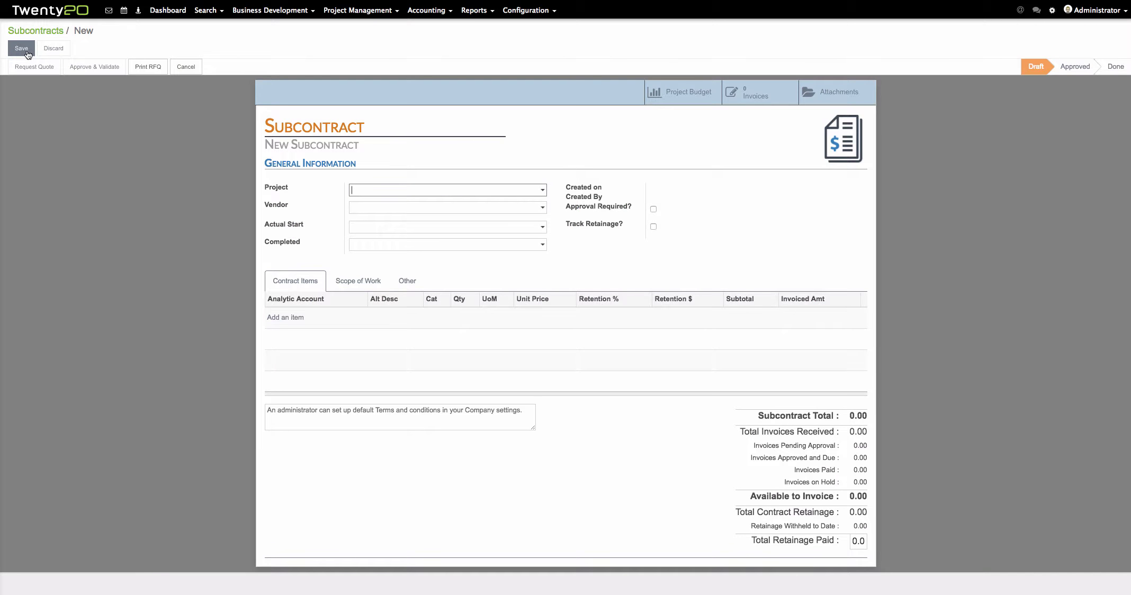
{"action": "left_click", "coordinate": [391, 190]}
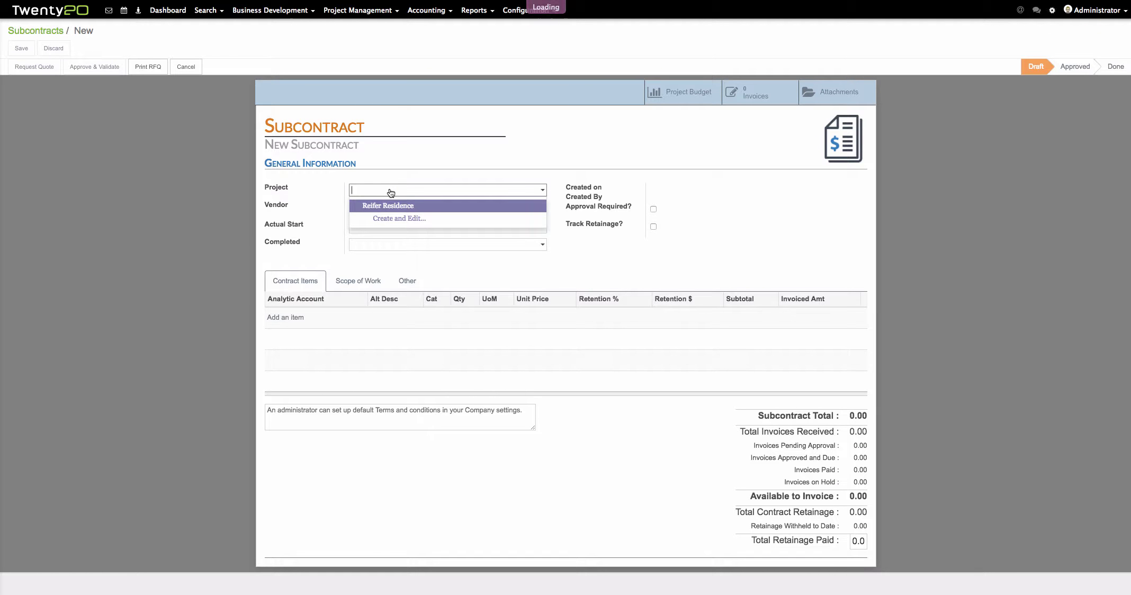
{"action": "left_click", "coordinate": [392, 206]}
Step: Set the new subcontract's vendor to Alba Carting & Demolition and its actual start date to 12/16/2016
{"action": "left_click", "coordinate": [397, 209]}
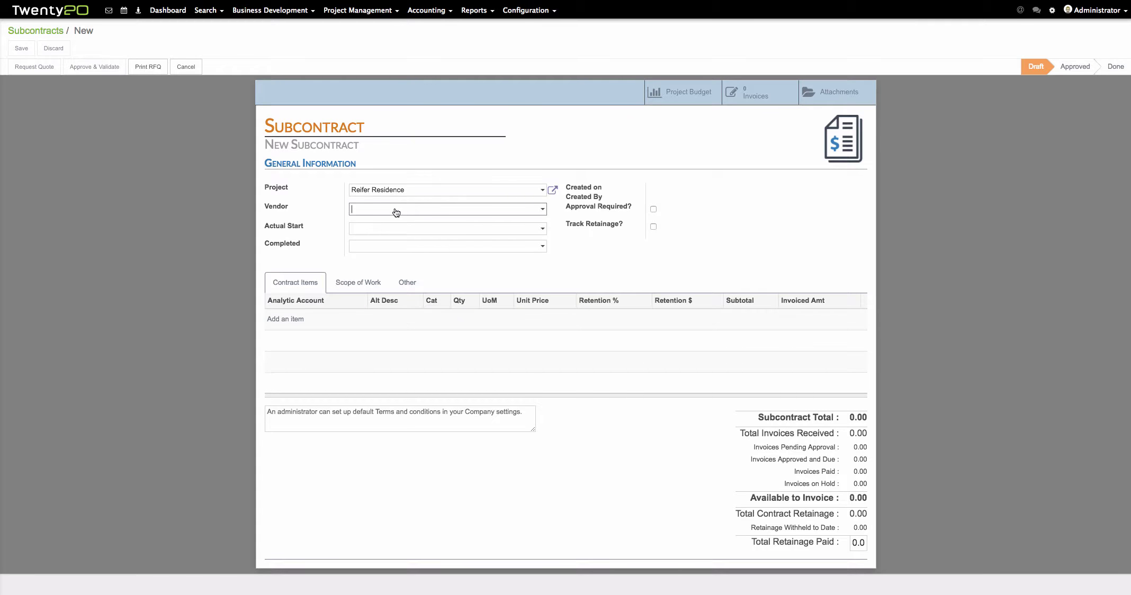
{"action": "type", "text": "ali"}
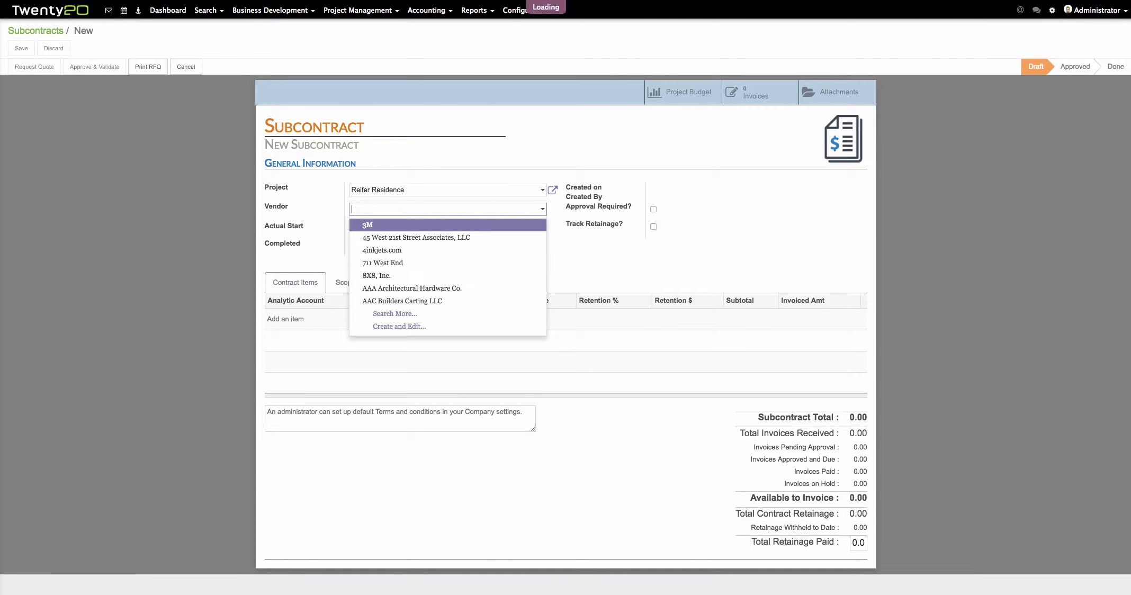
{"action": "type", "text": "demo"}
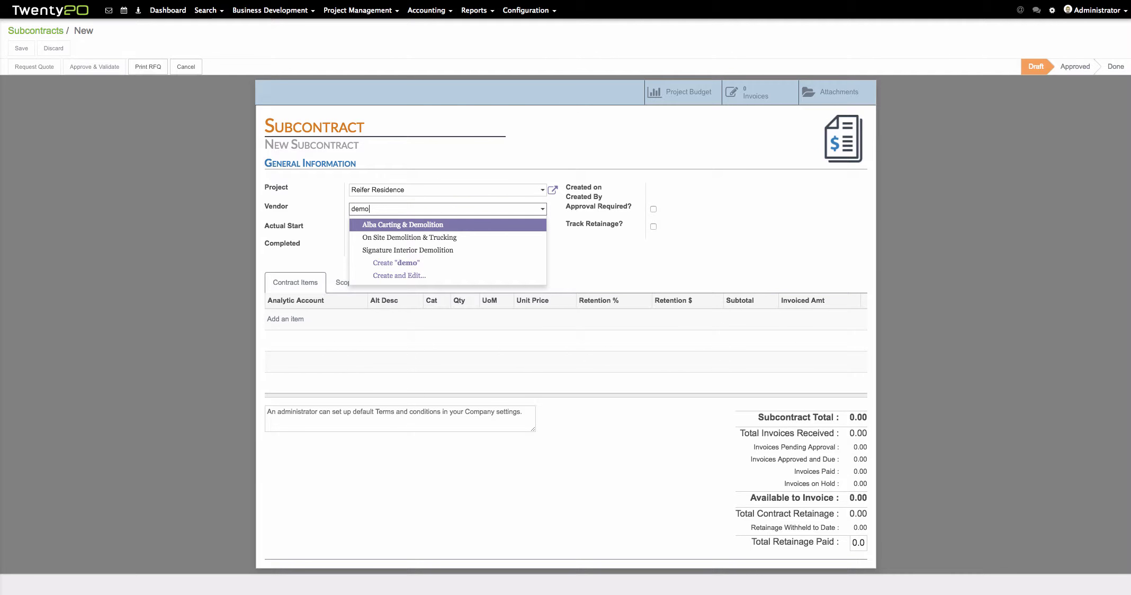
{"action": "left_click", "coordinate": [426, 228]}
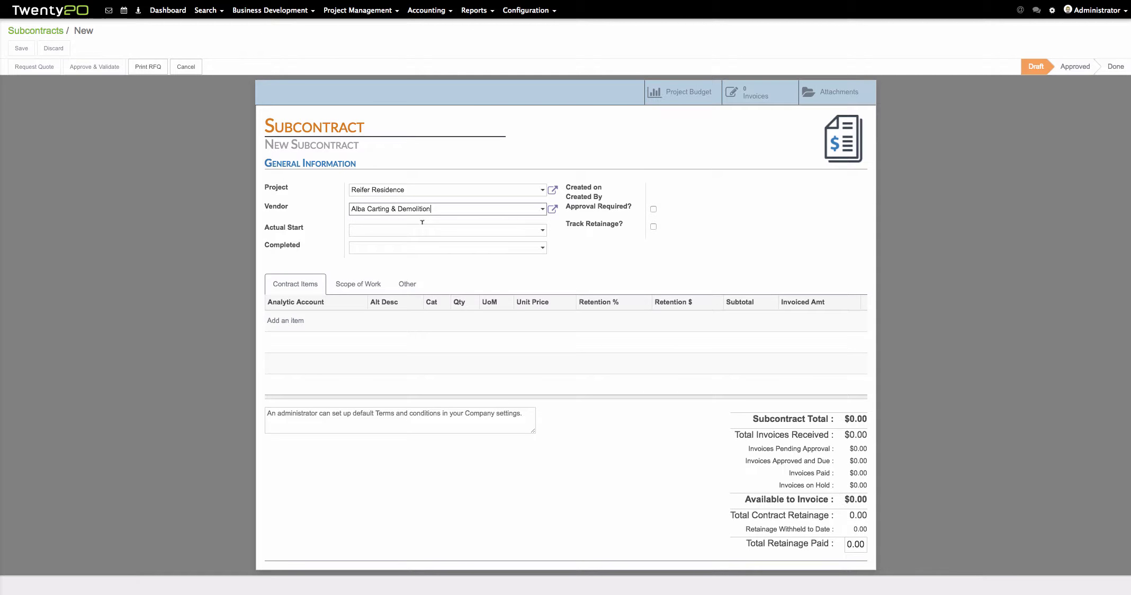
{"action": "left_click", "coordinate": [420, 229]}
{"action": "left_click", "coordinate": [578, 269]}
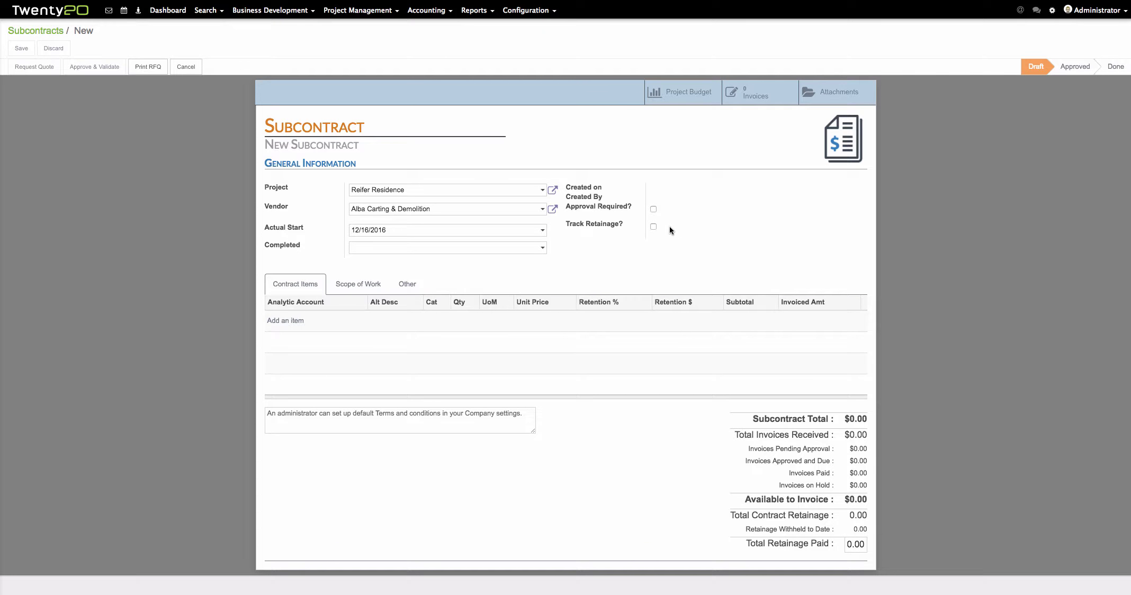
Step: Enable retainage tracking on the subcontract and set the retention to 10%
{"action": "left_click", "coordinate": [653, 227]}
{"action": "key", "text": "Tab"}
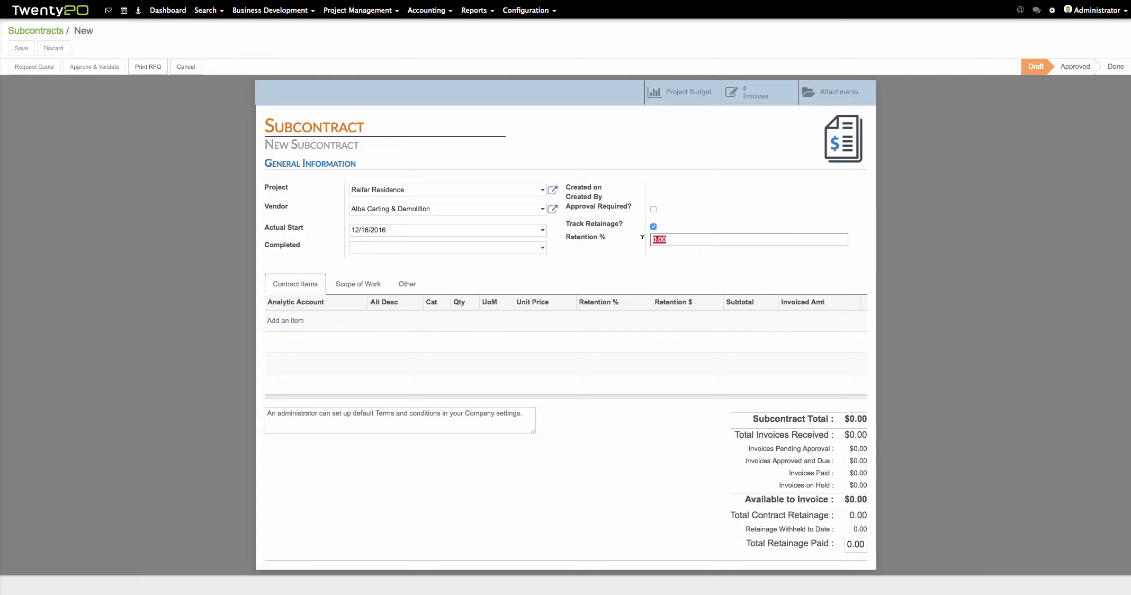
{"action": "type", "text": "10"}
{"action": "key", "text": "Tab"}
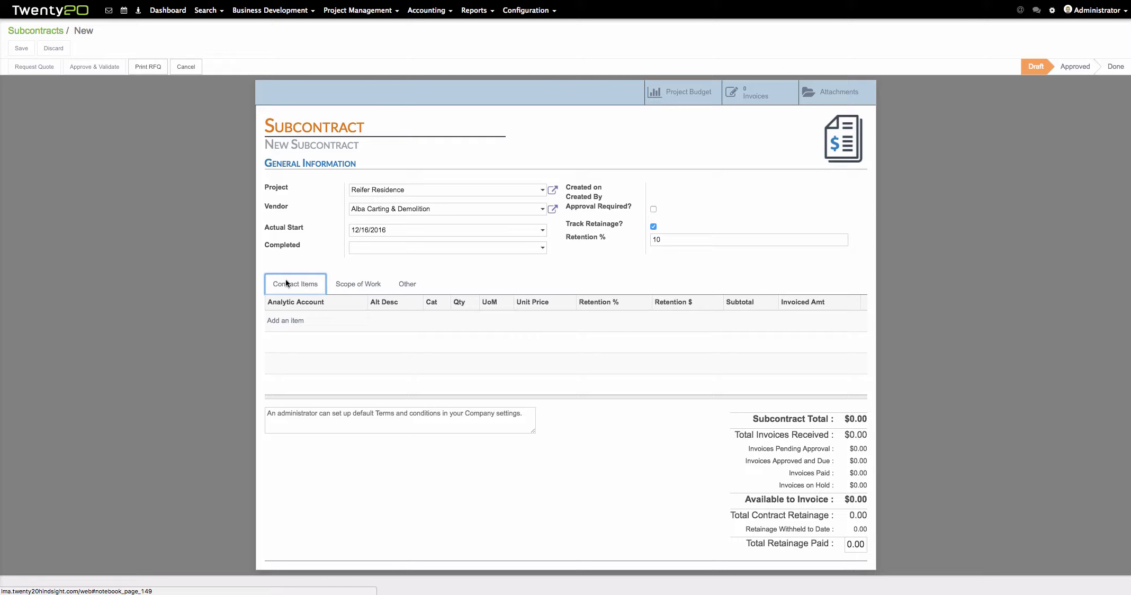
Step: Add a contract item that uses the analytic account 02-4100-00 Demolition
{"action": "left_click", "coordinate": [286, 321]}
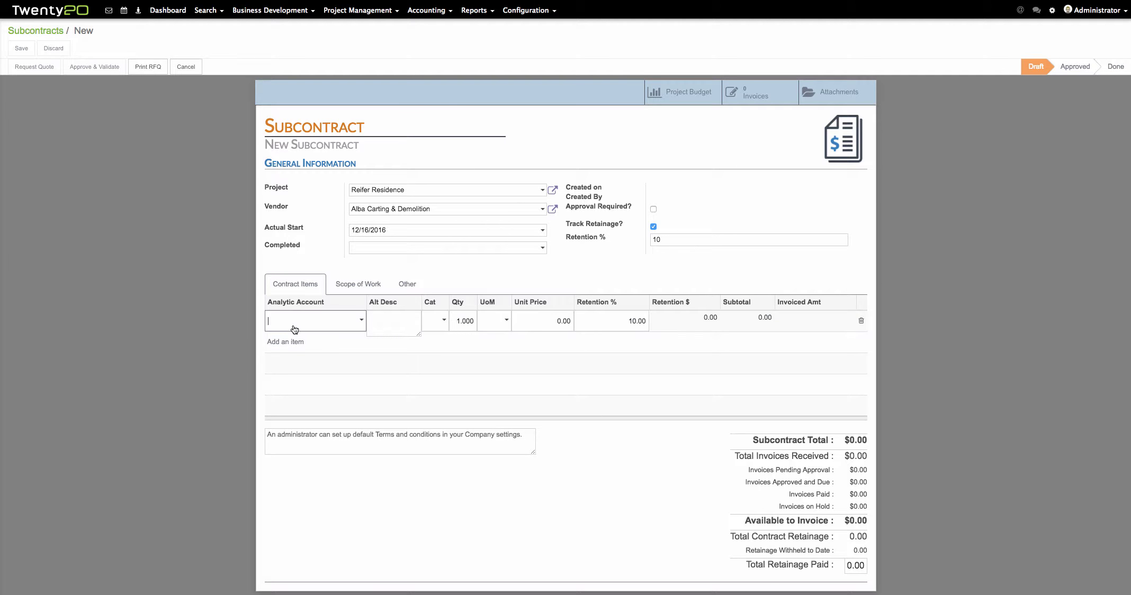
{"action": "left_click", "coordinate": [361, 322]}
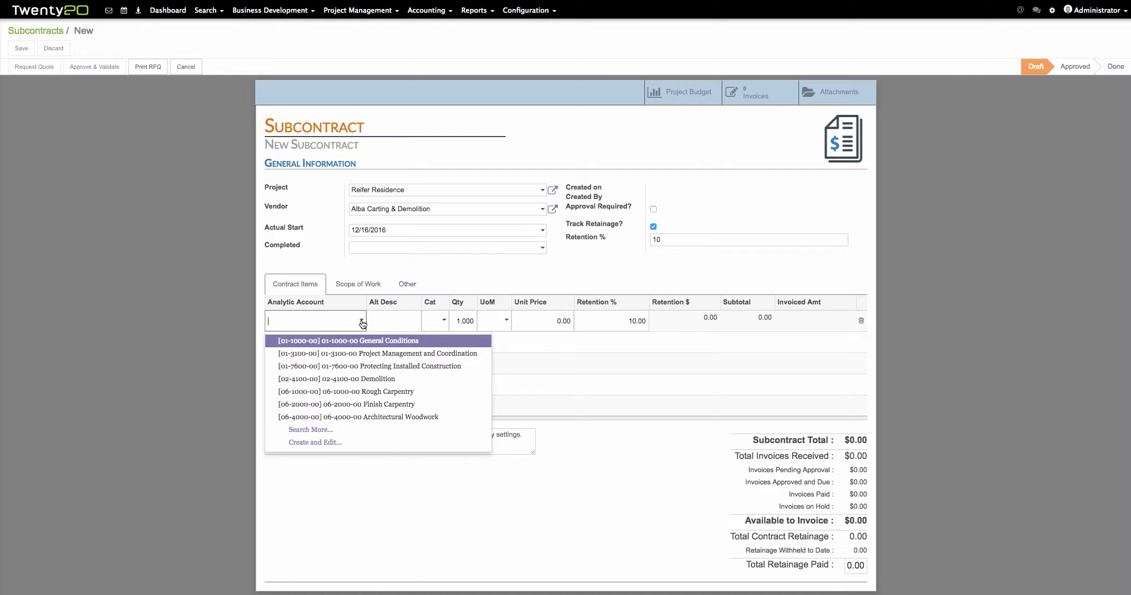
{"action": "left_click", "coordinate": [366, 381]}
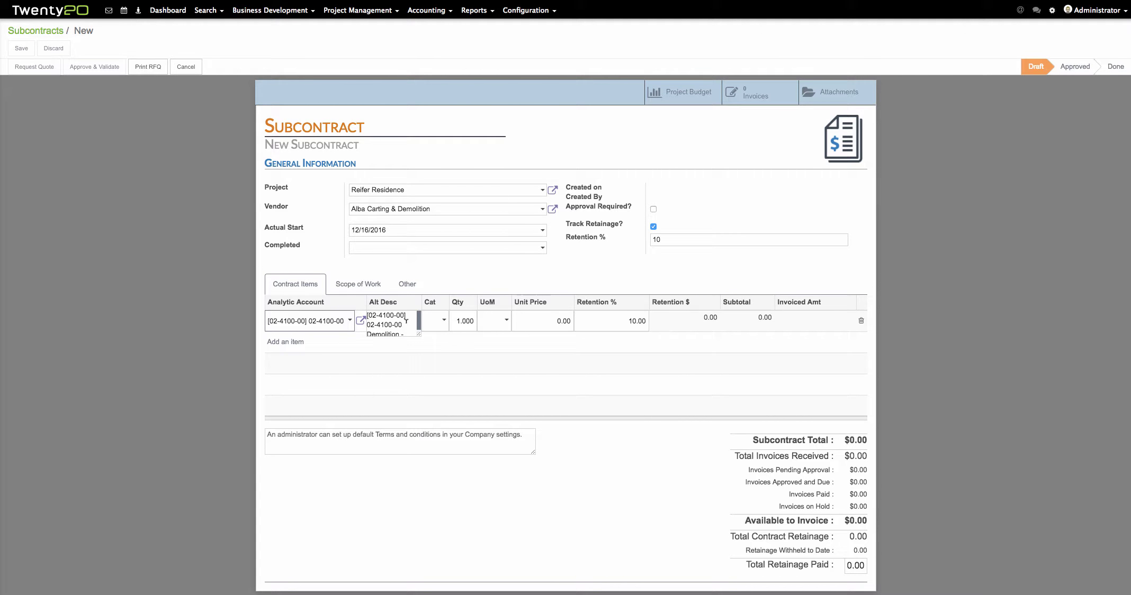
Step: Replace the demolition item's alternate description with "Demo of existing apartment"
{"action": "left_click_drag", "start_coordinate": [407, 324], "coordinate": [354, 309]}
{"action": "key", "text": "BackSpace"}
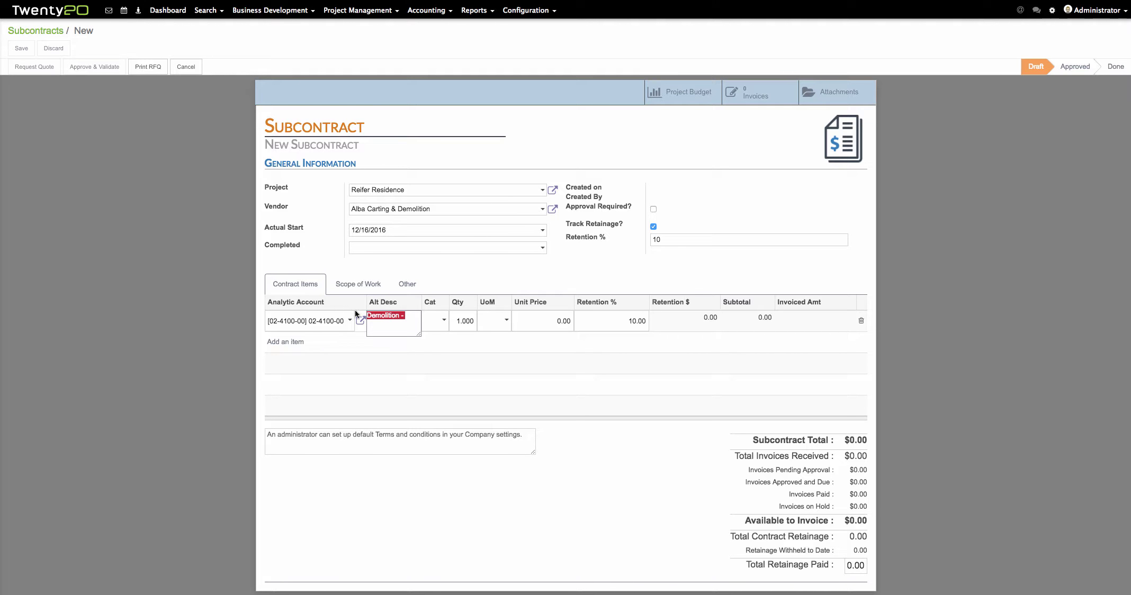
{"action": "type", "text": "Demo of "}
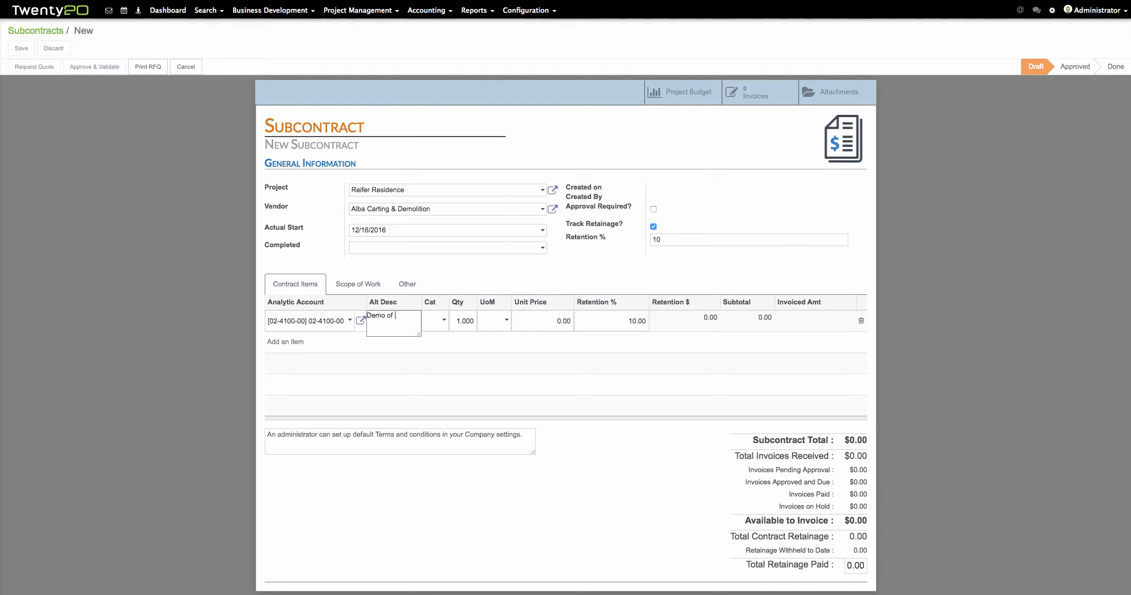
{"action": "type", "text": "existing apartment"}
{"action": "key", "text": "Tab"}
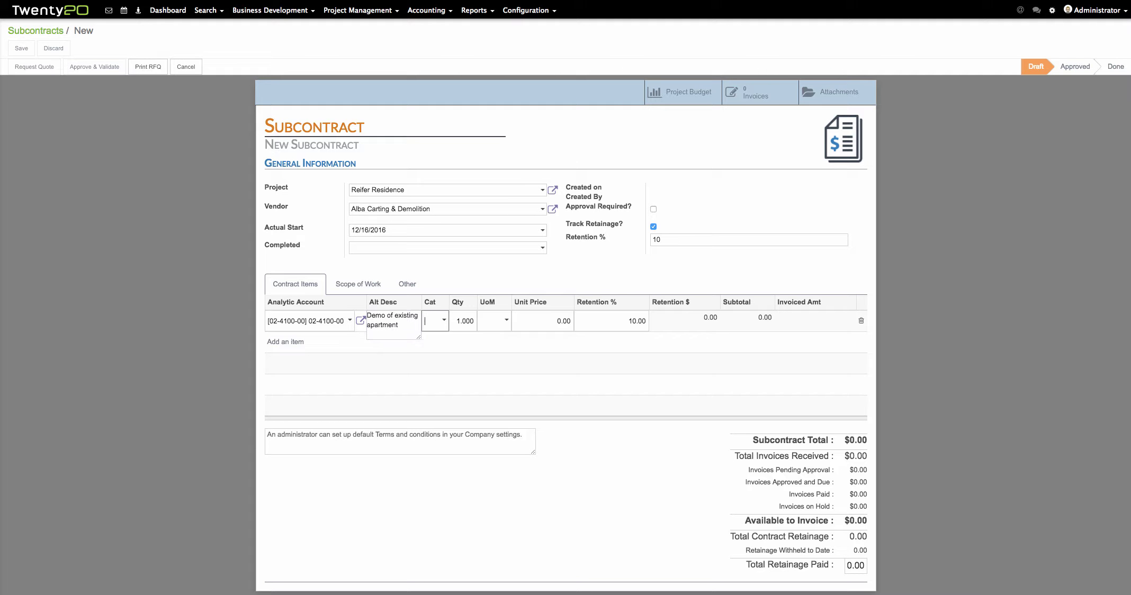
Step: Set the demolition item's unit price to 31000 and complete the contract item line
{"action": "key", "text": "Tab"}
{"action": "key", "text": "Tab"}
{"action": "key", "text": "Tab"}
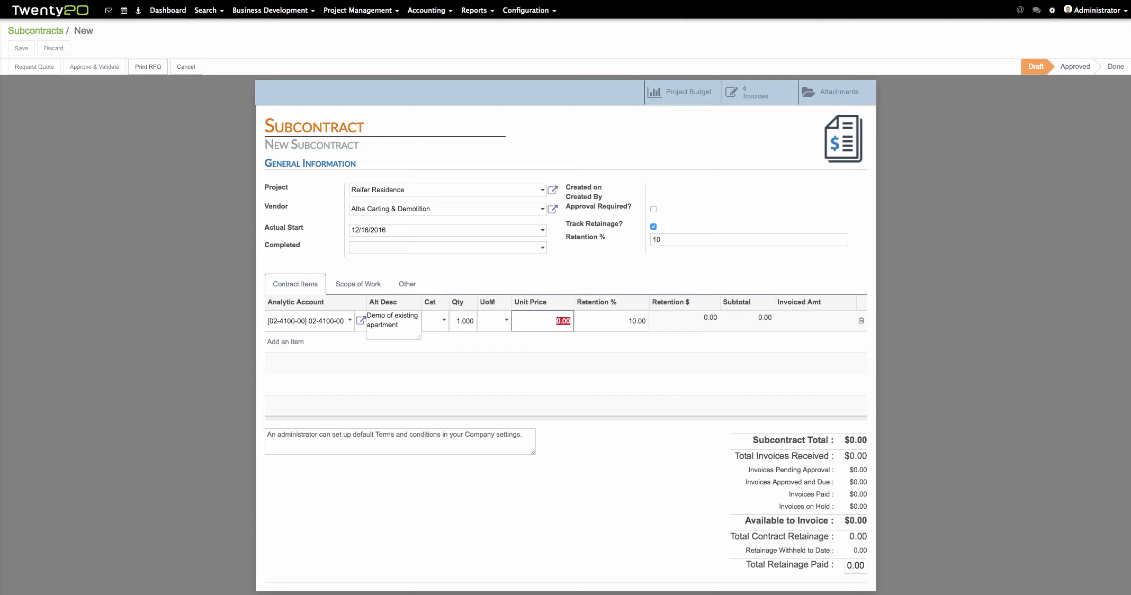
{"action": "type", "text": "31000"}
{"action": "key", "text": "Tab"}
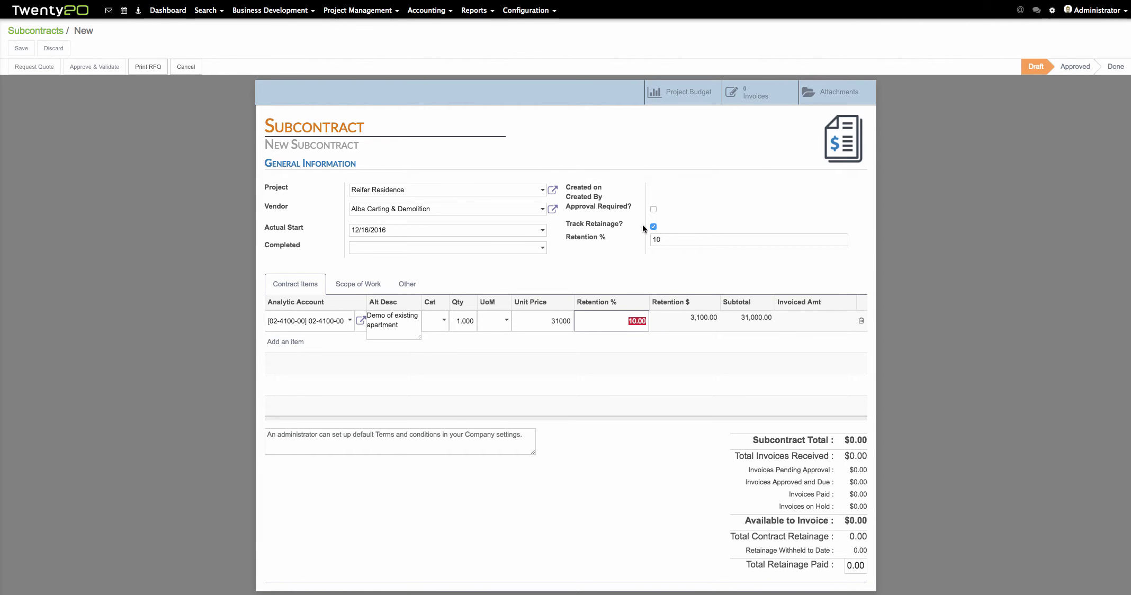
{"action": "key", "text": "Tab"}
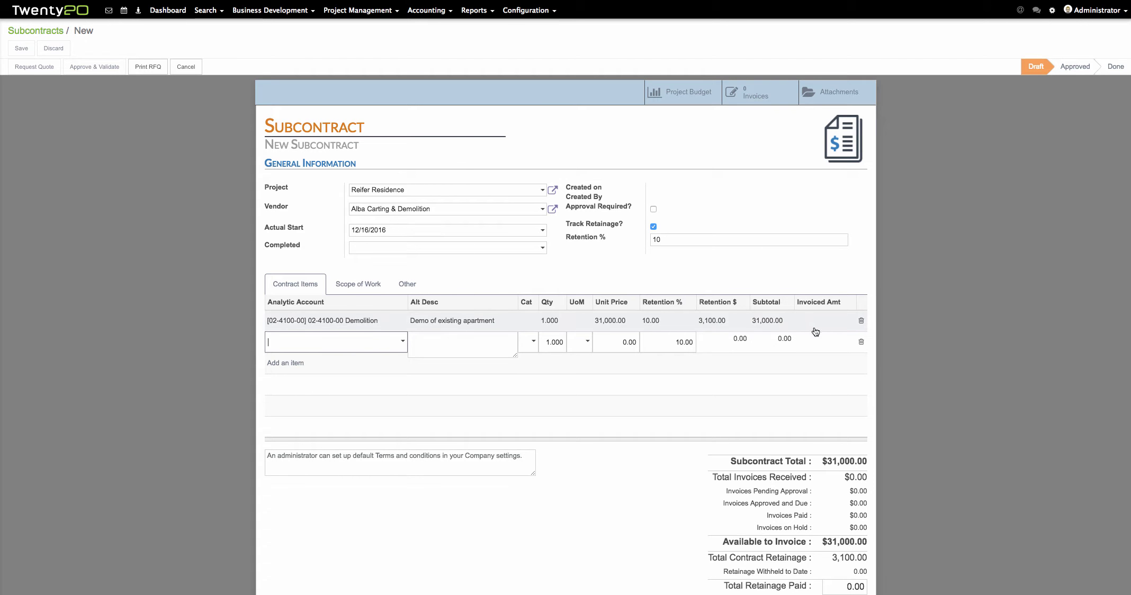
Step: Try to save the subcontract without the blank extra contract item and approve and validate it
{"action": "scroll", "coordinate": [792, 430], "scroll_direction": "down", "scroll_amount": 1}
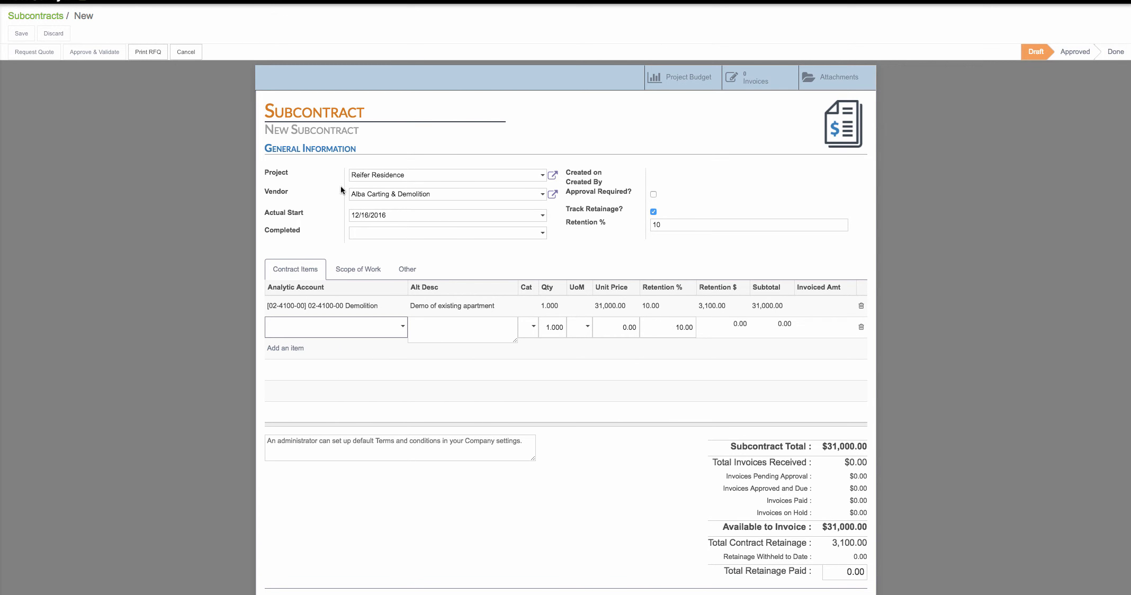
{"action": "left_click", "coordinate": [23, 36]}
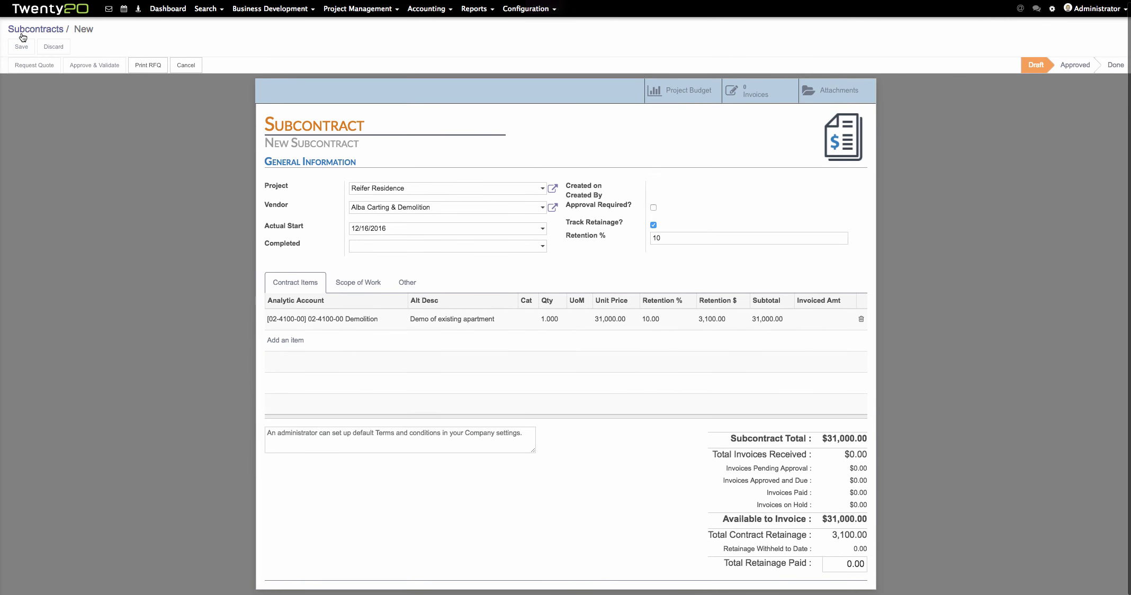
{"action": "left_click", "coordinate": [101, 67]}
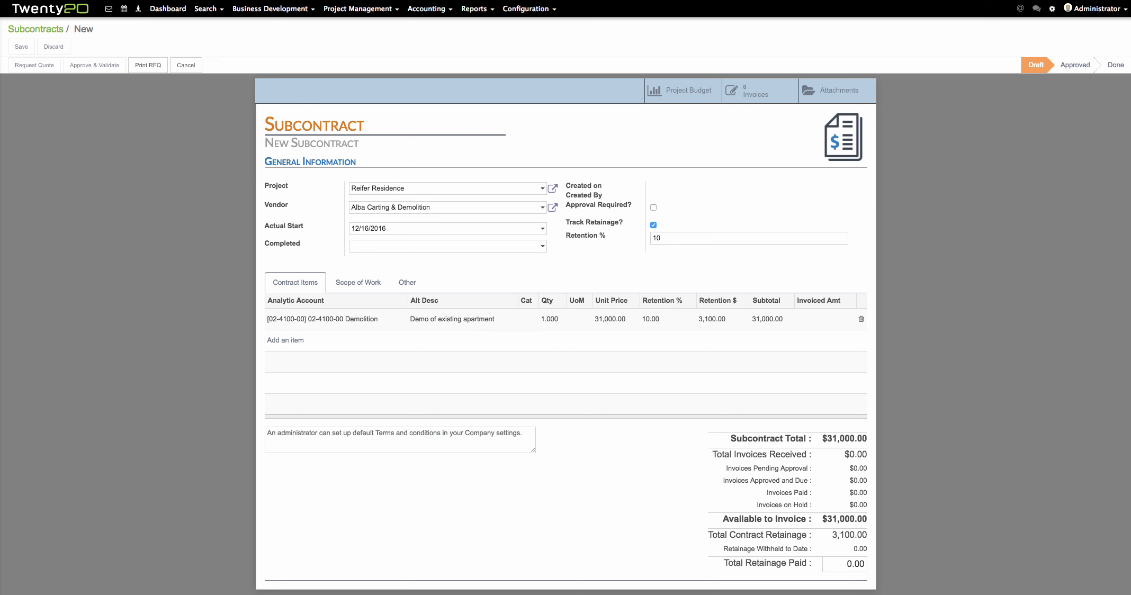